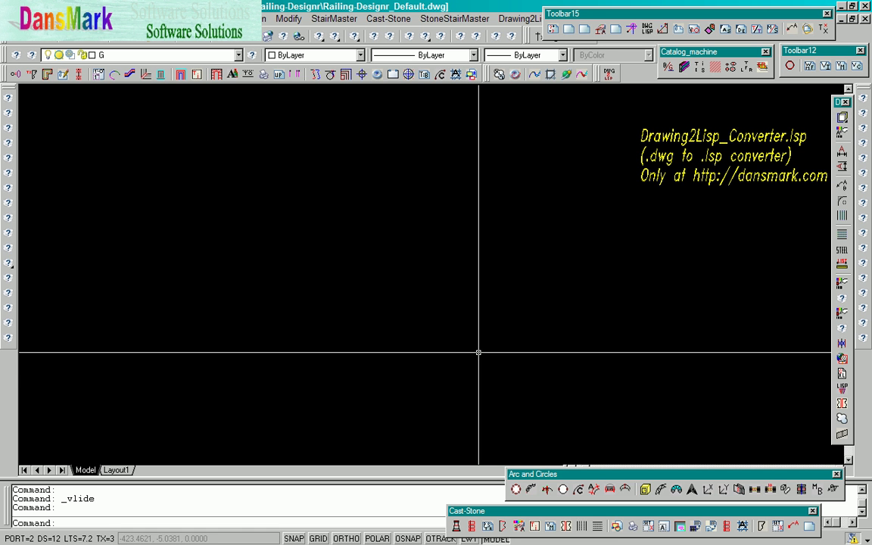
# Step: Draw post railing rail-r1 with a run of 6'-0" at a picked point in the empty drawing area
pyautogui.click(843, 435)
pyautogui.click(553, 341)
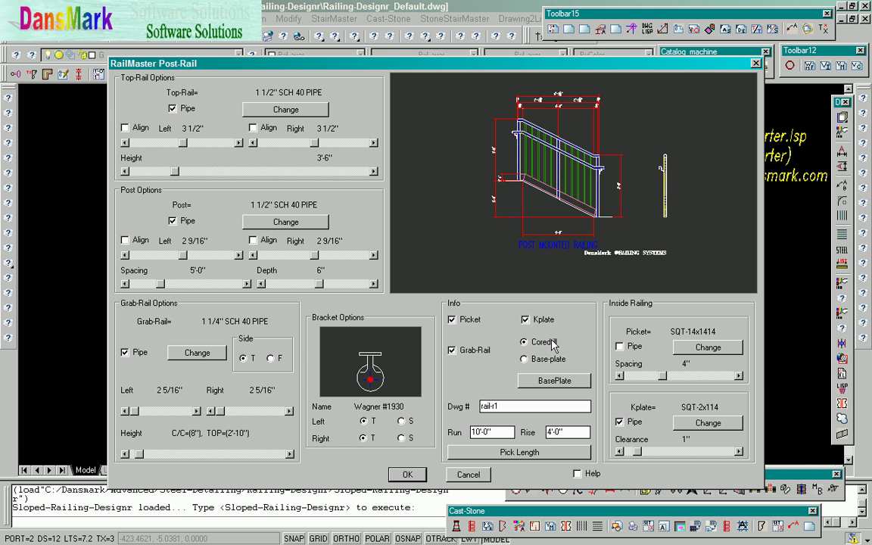
pyautogui.doubleClick(477, 432)
pyautogui.write('8')
pyautogui.click(407, 474)
pyautogui.click(432, 458)
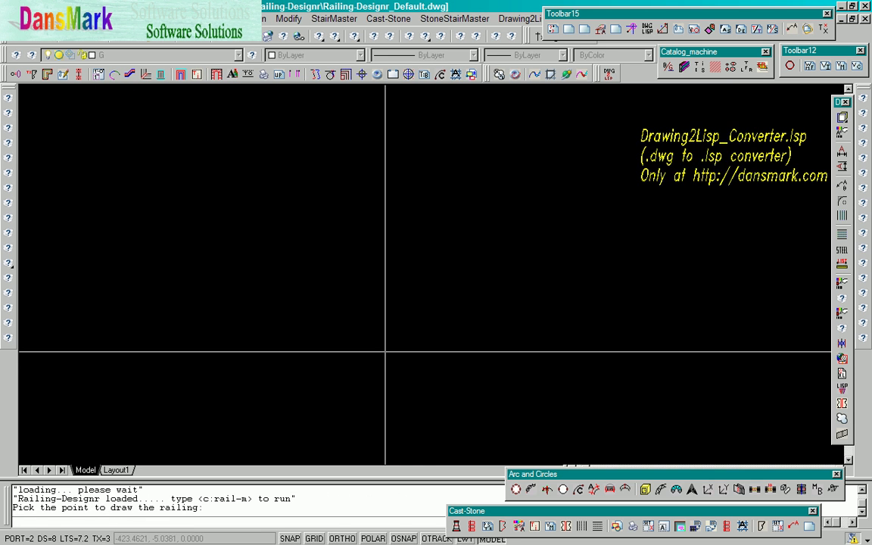
pyautogui.click(384, 351)
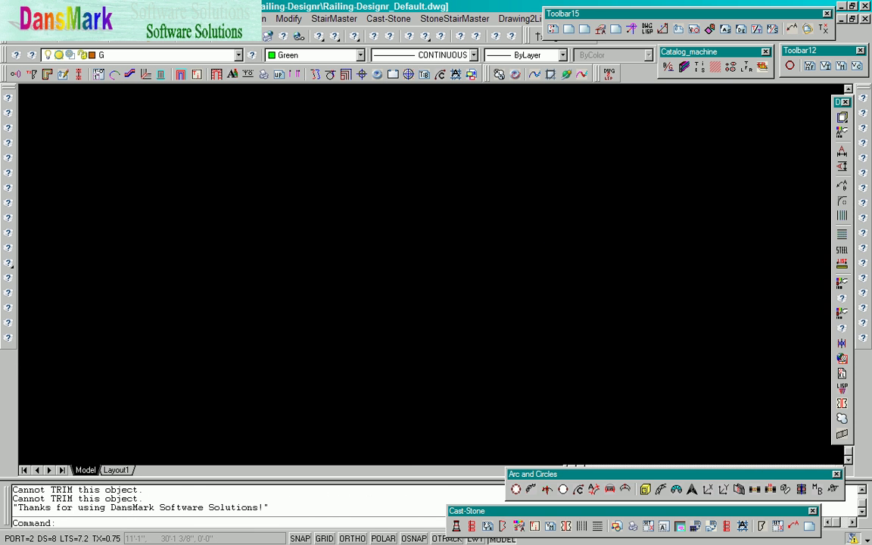
# Step: Draw a second post railing with drawing number rail-r2 and a run of 10'-0"
pyautogui.click(842, 436)
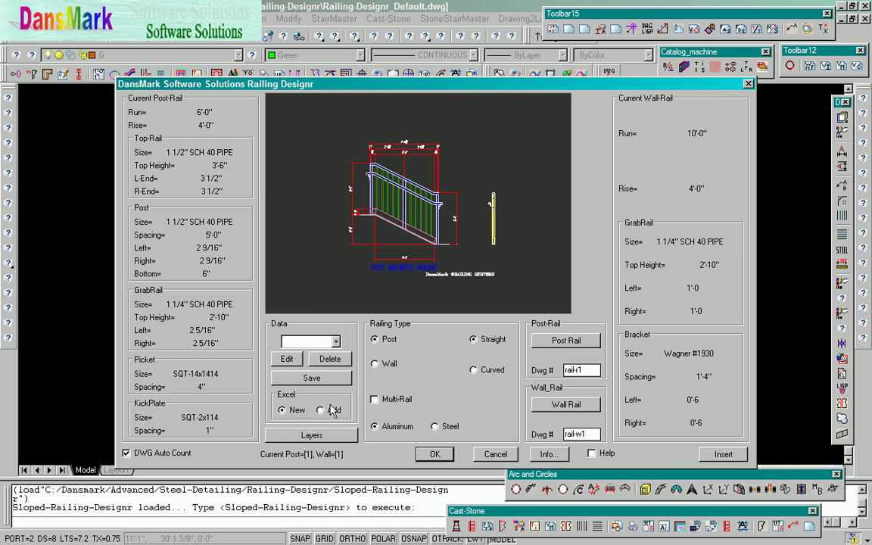
pyautogui.click(561, 342)
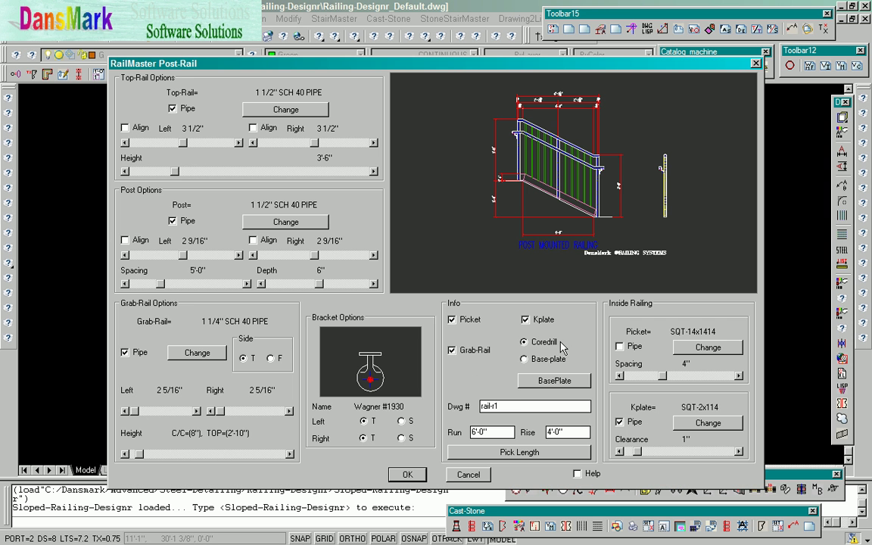
pyautogui.doubleClick(494, 406)
pyautogui.write('r2')
pyautogui.click(473, 432)
pyautogui.write('10')
pyautogui.click(408, 475)
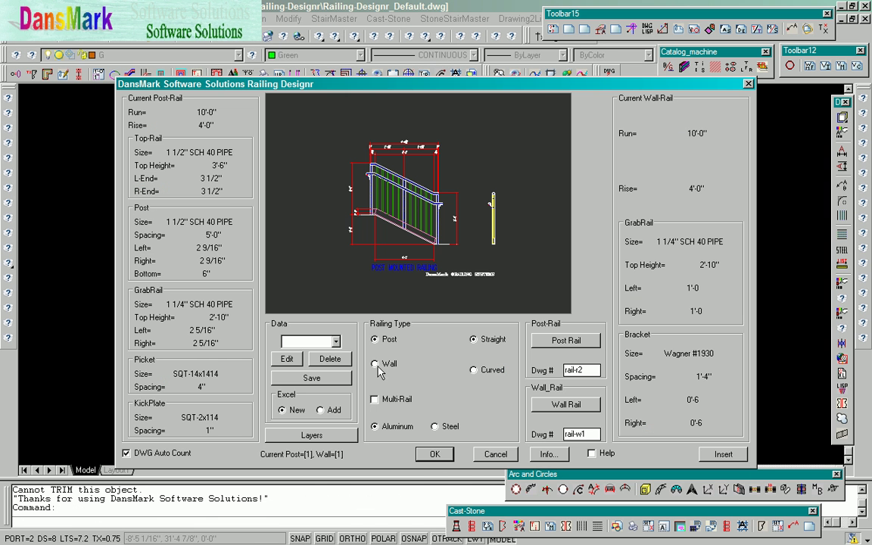
# Step: Draw post railing rail-r3 with a run of 14'-0", adding its data to the existing Excel output
pyautogui.click(320, 410)
pyautogui.click(564, 342)
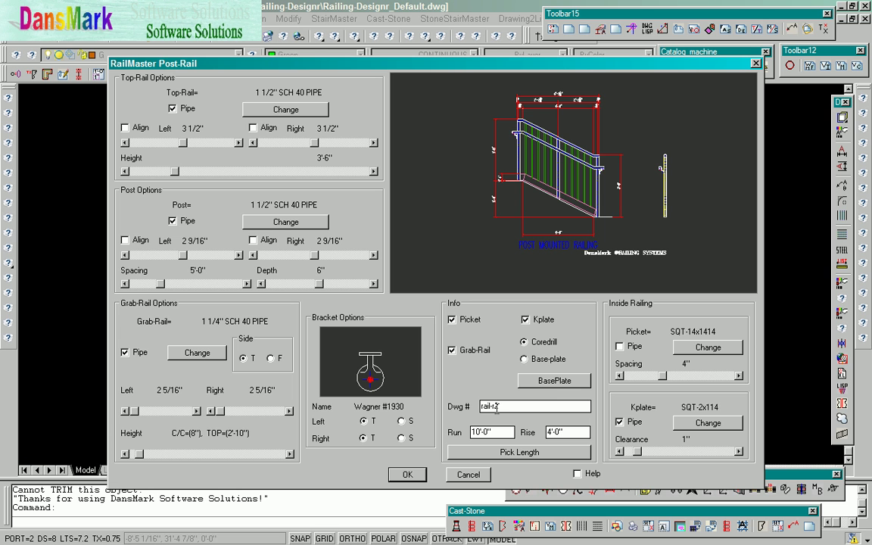
pyautogui.moveTo(491, 406); pyautogui.dragTo(503, 407)
pyautogui.write('3')
pyautogui.doubleClick(478, 431)
pyautogui.write('17\'-0"')
pyautogui.moveTo(478, 429); pyautogui.dragTo(492, 429)
pyautogui.write('4')
pyautogui.click(407, 474)
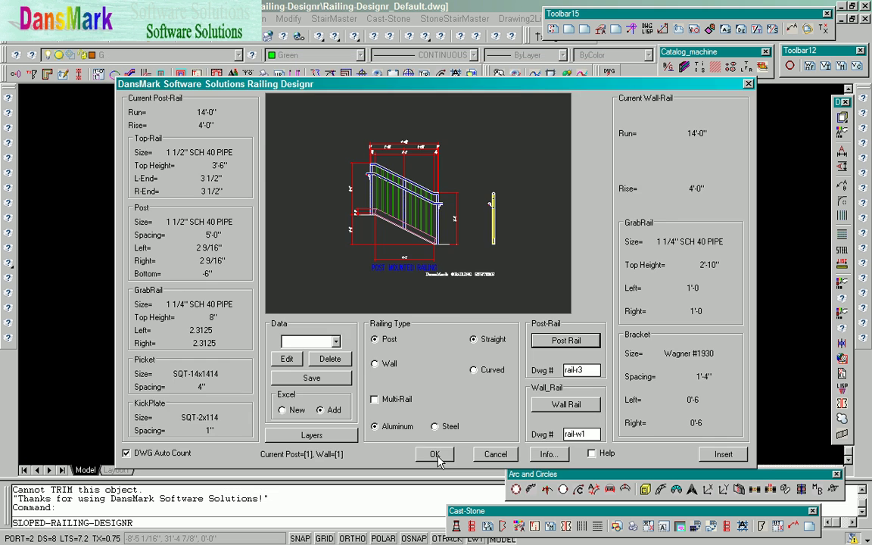
pyautogui.click(435, 454)
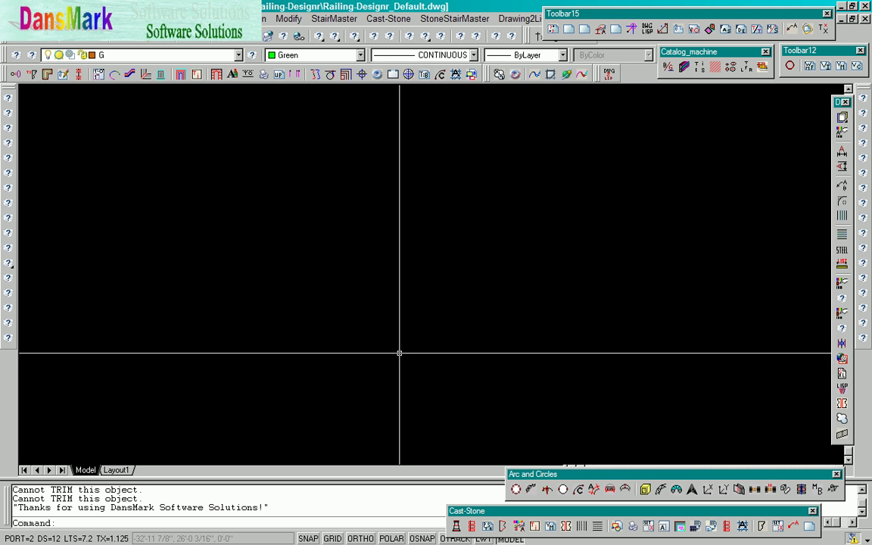
# Step: Draw post railing rail-r4 with a run of 18'-0", adding its data to the existing Excel output
pyautogui.press('Return')
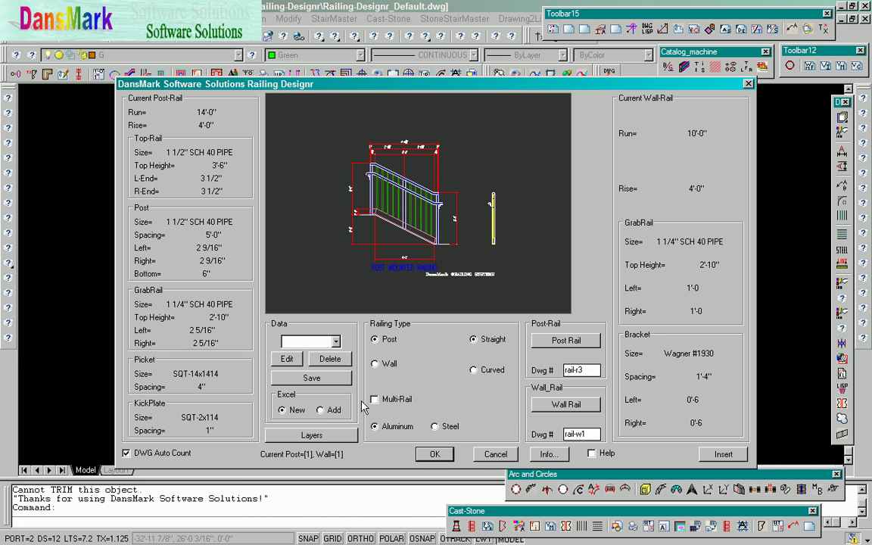
pyautogui.click(564, 339)
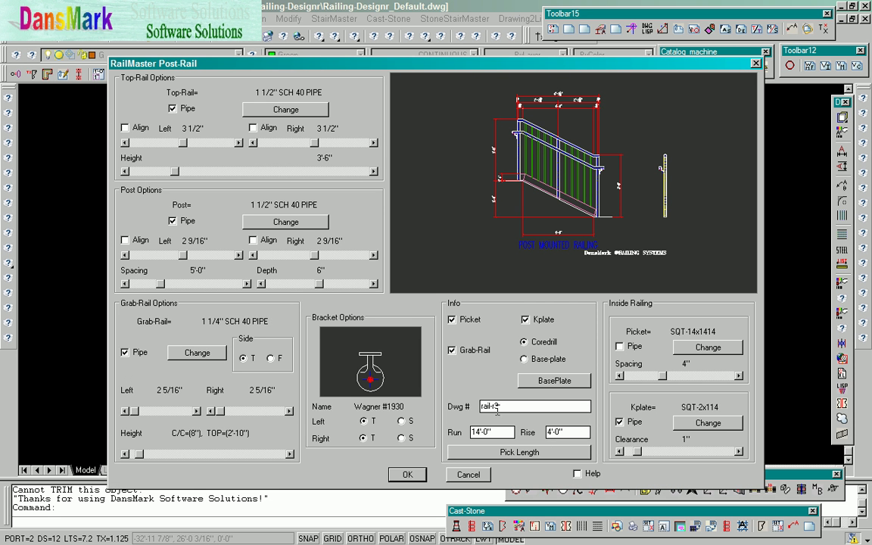
pyautogui.moveTo(498, 406); pyautogui.dragTo(493, 407)
pyautogui.write('4')
pyautogui.click(408, 474)
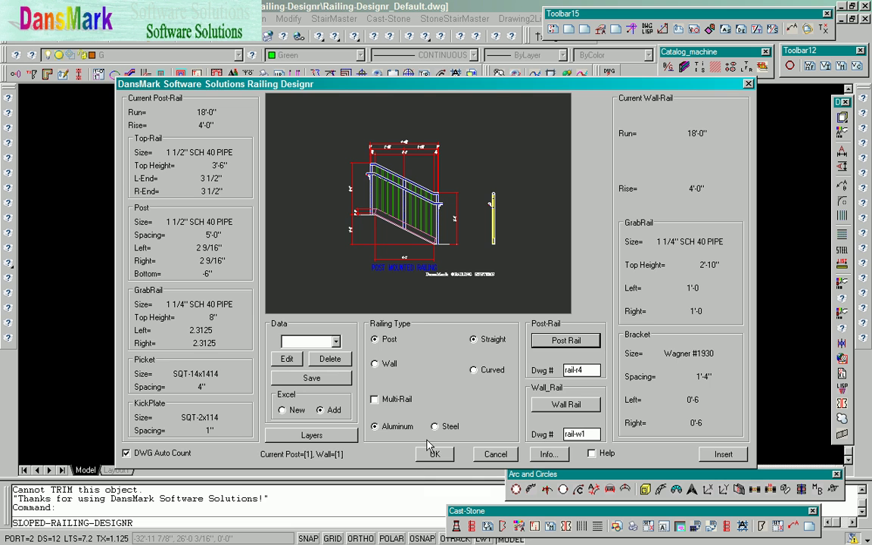
pyautogui.click(435, 454)
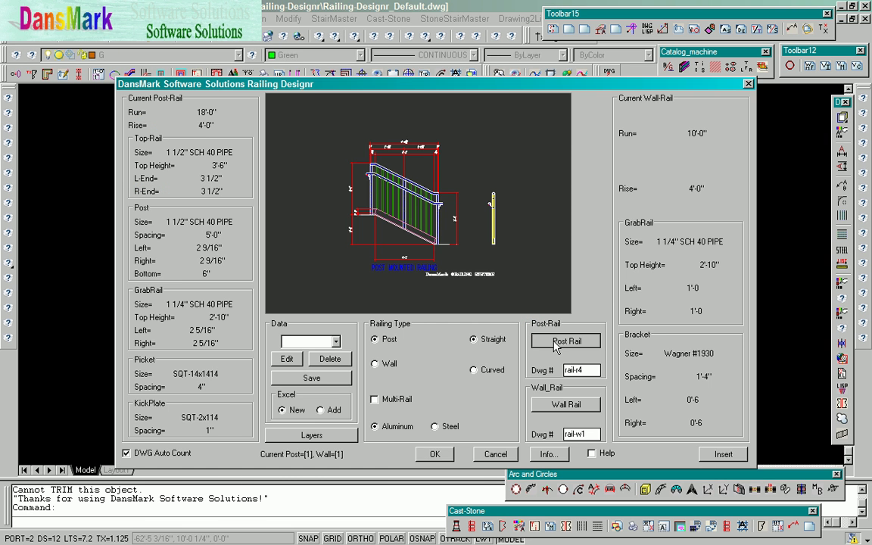
# Step: Draw post railing rail-r5 with a run of 22'-0"
pyautogui.click(566, 342)
pyautogui.doubleClick(494, 406)
pyautogui.write('5')
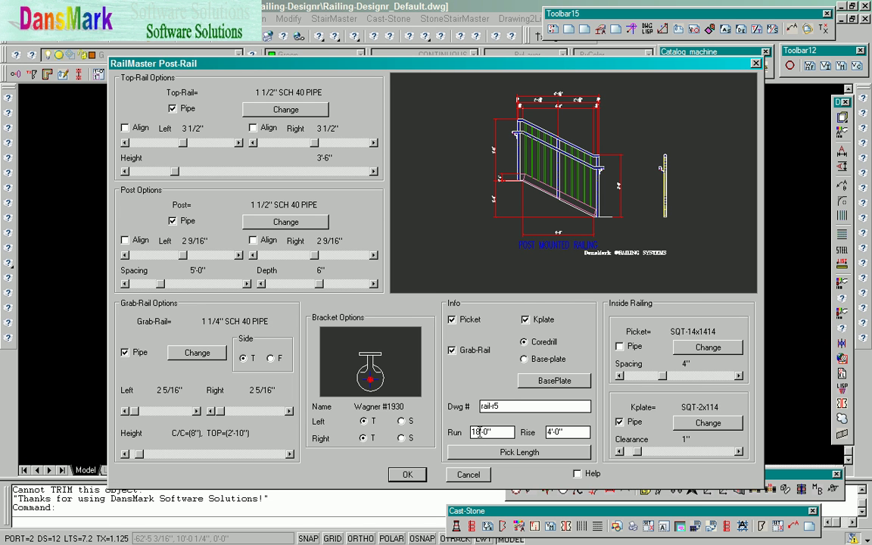
pyautogui.doubleClick(474, 432)
pyautogui.write('22')
pyautogui.click(407, 474)
pyautogui.click(434, 453)
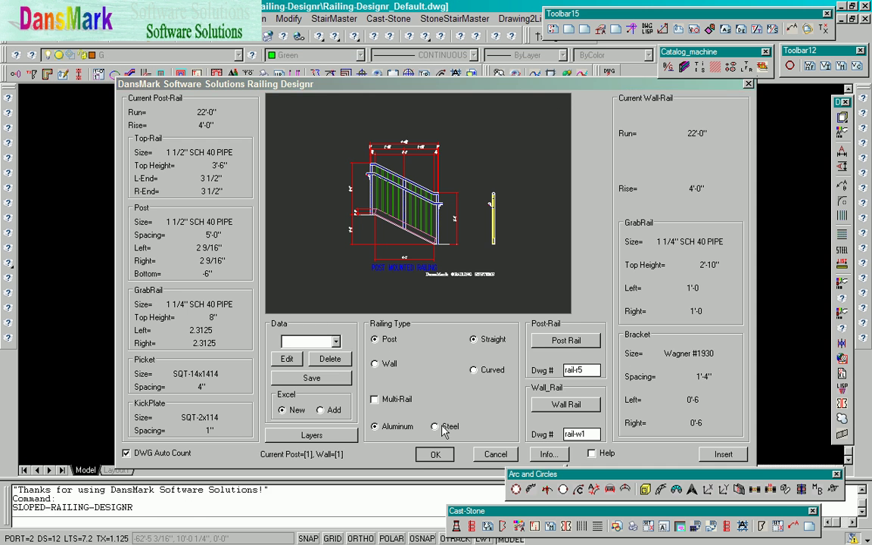
pyautogui.click(489, 363)
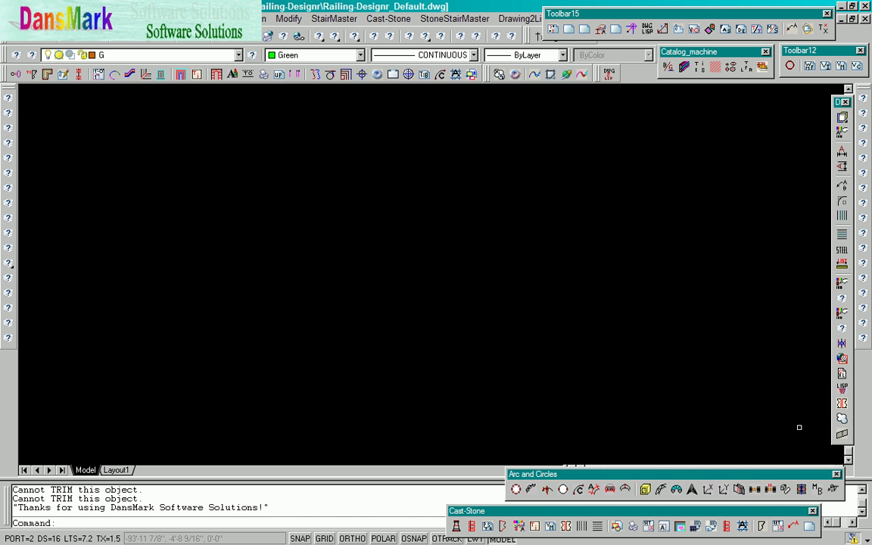
# Step: Insert the finished railing drawing blocks at a picked point and fit all sheets in the view
pyautogui.click(842, 436)
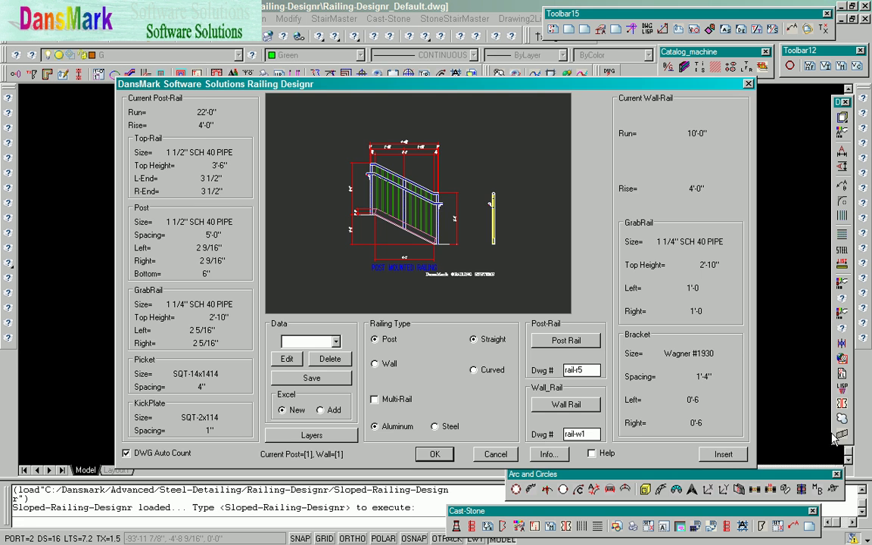
pyautogui.click(721, 454)
pyautogui.click(340, 218)
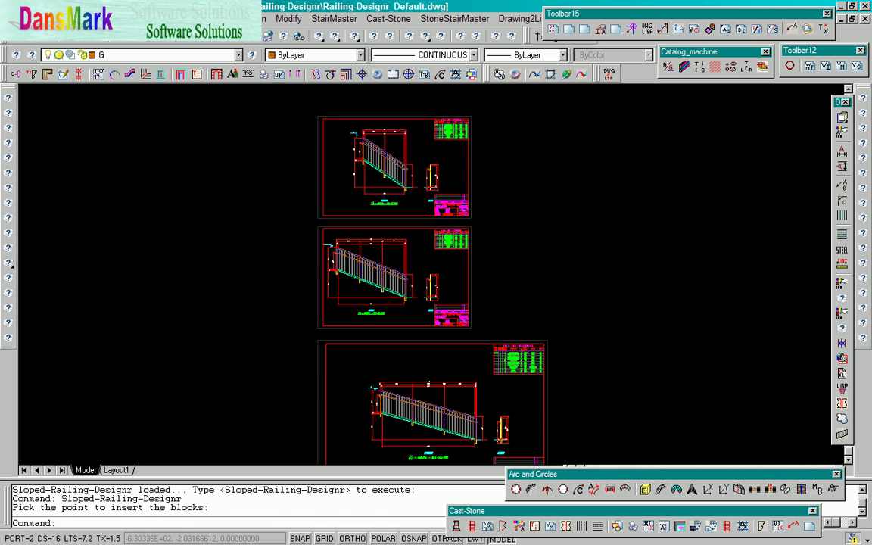
pyautogui.write('z')
pyautogui.press('Return')
pyautogui.write('e')
pyautogui.press('Return')
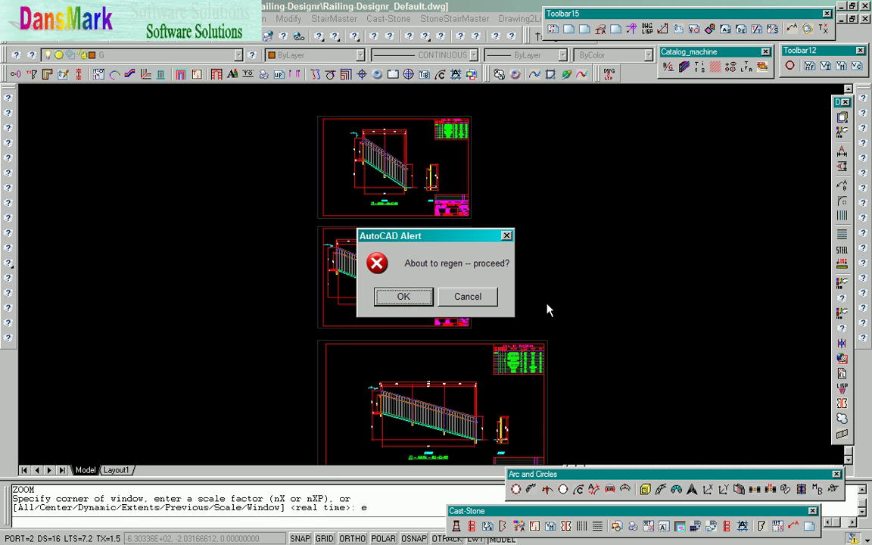
pyautogui.press('Return')
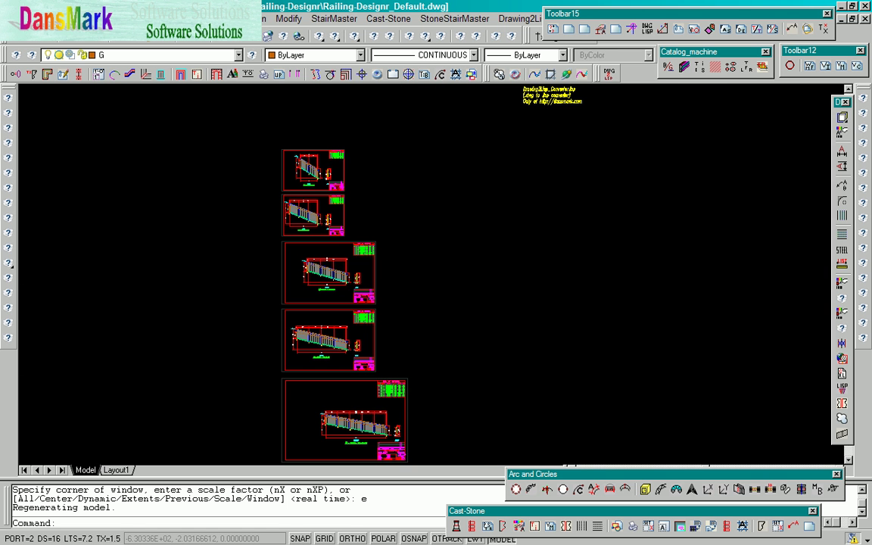
# Step: Switch to Microsoft Excel, close the blank workbook and load the exported railing material list with the srd macro
pyautogui.press('super')
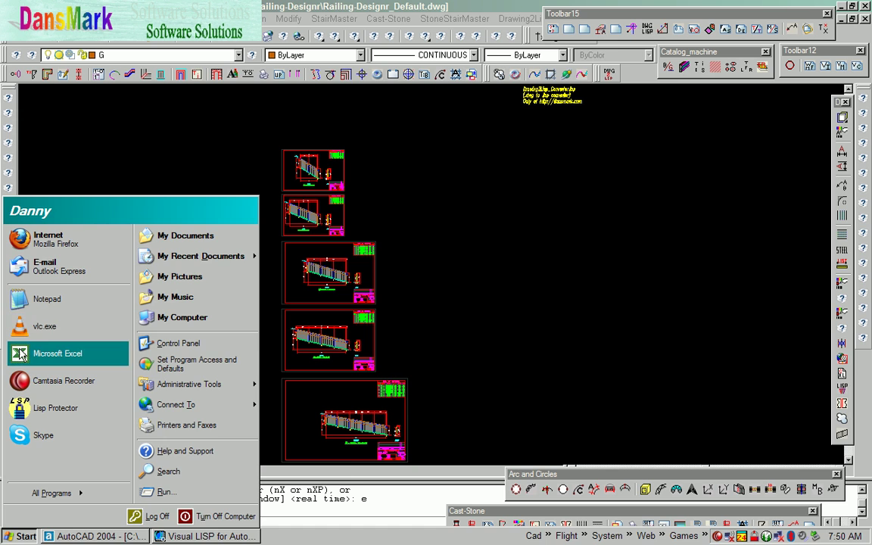
pyautogui.click(96, 345)
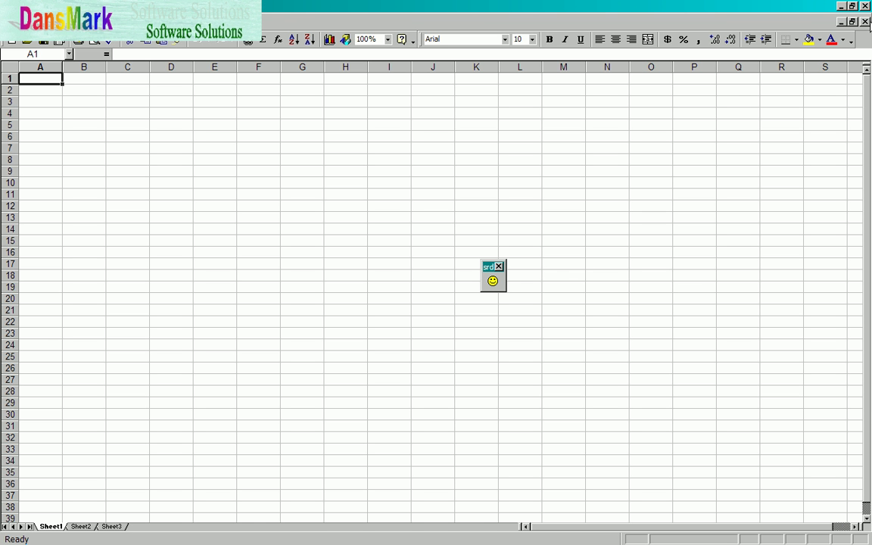
pyautogui.click(865, 22)
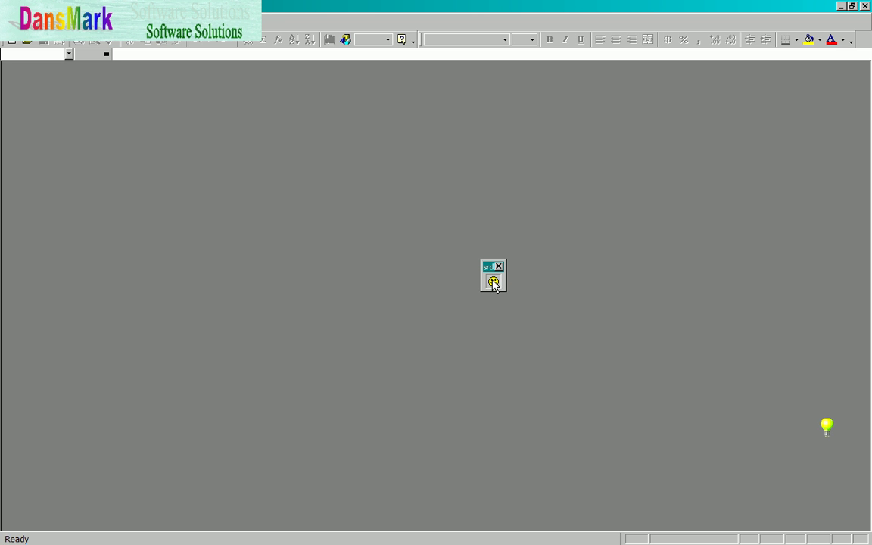
pyautogui.click(493, 282)
pyautogui.click(650, 217)
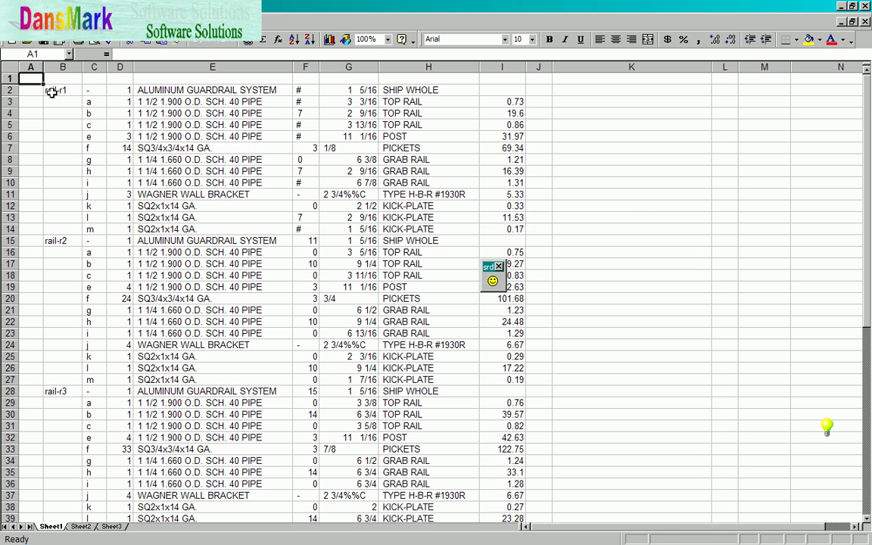
# Step: Review the material list blocks for rail-r1 through rail-r5 in the worksheet
pyautogui.moveTo(51, 89); pyautogui.dragTo(514, 229)
pyautogui.moveTo(59, 242); pyautogui.dragTo(489, 380)
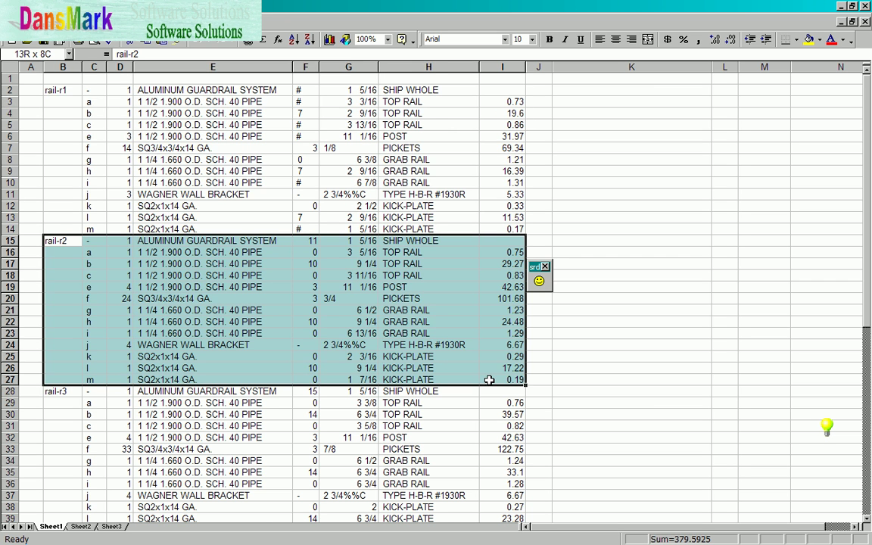
pyautogui.click(59, 390)
pyautogui.scroll(-5, 58, 392)
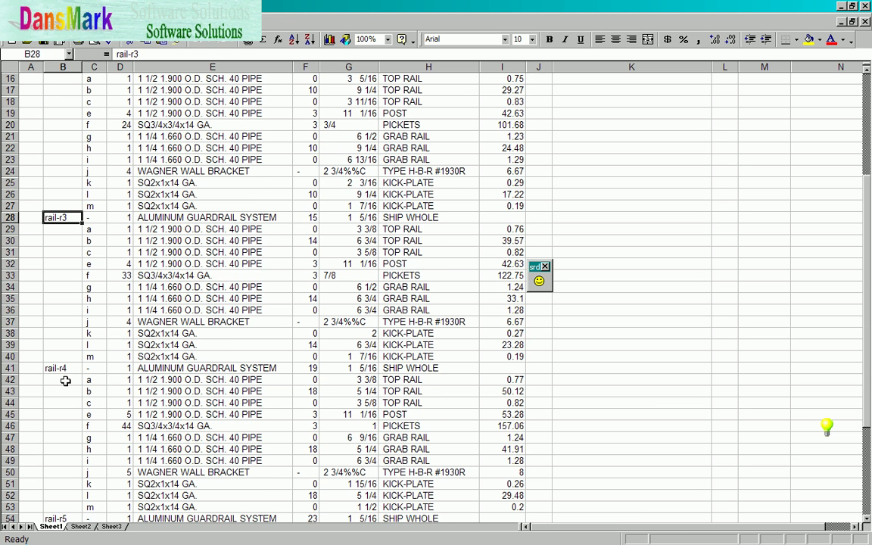
pyautogui.click(65, 368)
pyautogui.scroll(-3, 68, 375)
pyautogui.click(58, 403)
pyautogui.scroll(-2, 61, 412)
pyautogui.scroll(-2, 60, 412)
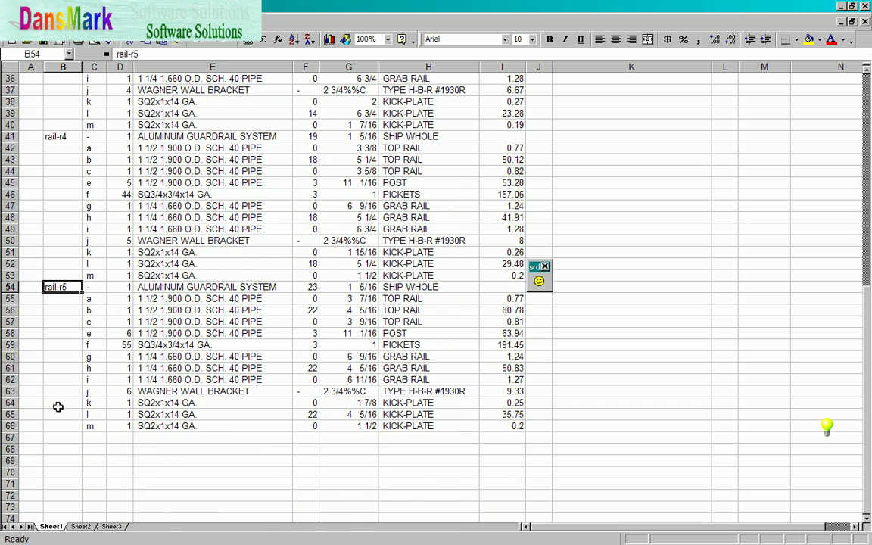
pyautogui.scroll(10, 70, 347)
pyautogui.scroll(2, 72, 346)
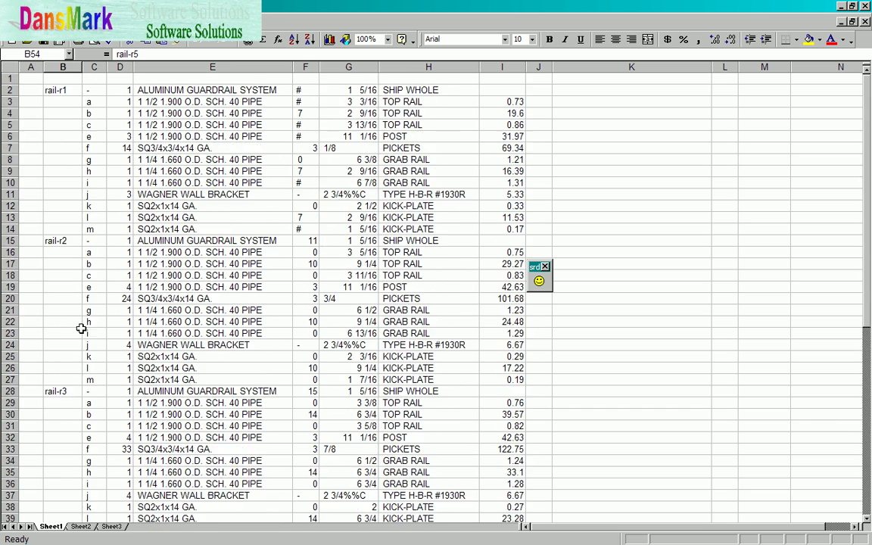
# Step: Examine rail-r1's drawing number, part mark, quantity and material description in columns B to E, rows 2 to 14
pyautogui.click(56, 91)
pyautogui.moveTo(57, 91); pyautogui.dragTo(70, 222)
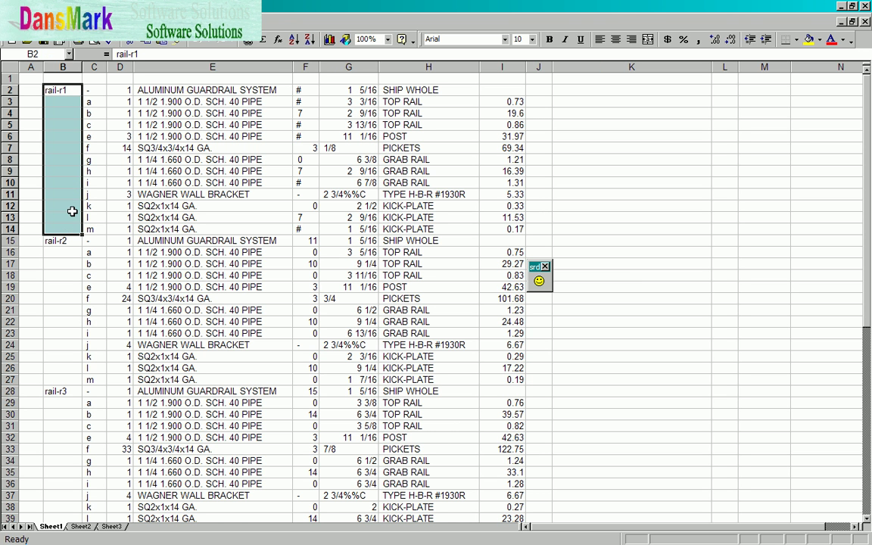
pyautogui.click(91, 90)
pyautogui.moveTo(91, 90); pyautogui.dragTo(99, 226)
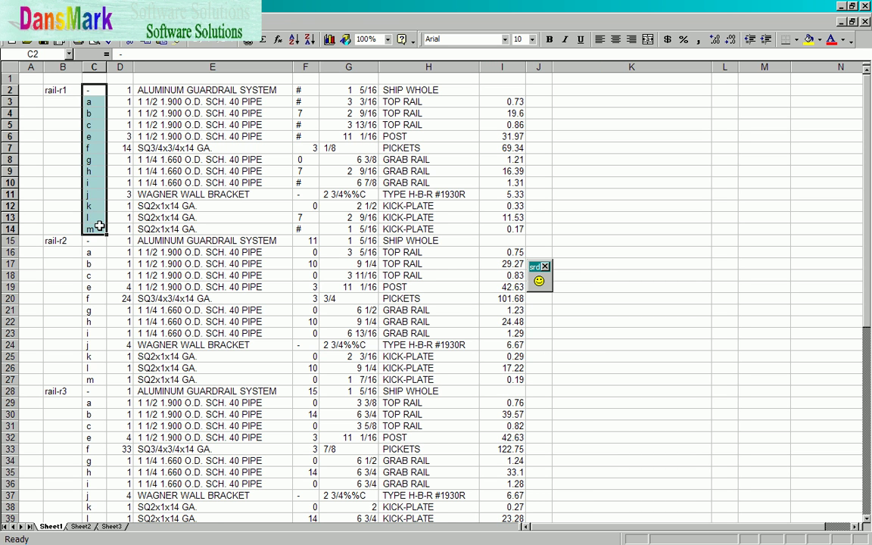
pyautogui.click(127, 90)
pyautogui.moveTo(127, 90); pyautogui.dragTo(125, 231)
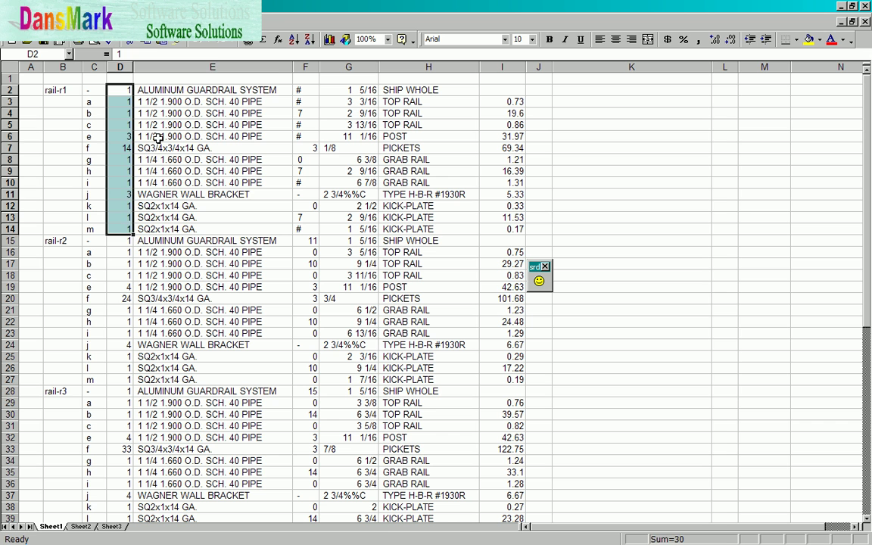
pyautogui.click(172, 90)
pyautogui.moveTo(172, 91); pyautogui.dragTo(182, 231)
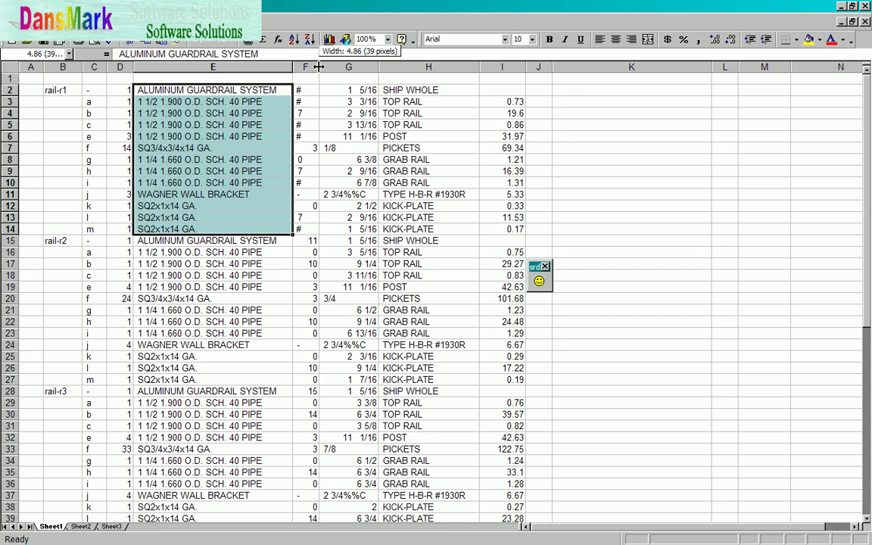
# Step: Widen column F until its values fit, and highlight rail-r1's lengths in columns F and G, rows 2 to 14
pyautogui.moveTo(319, 67); pyautogui.dragTo(335, 67)
pyautogui.click(316, 90)
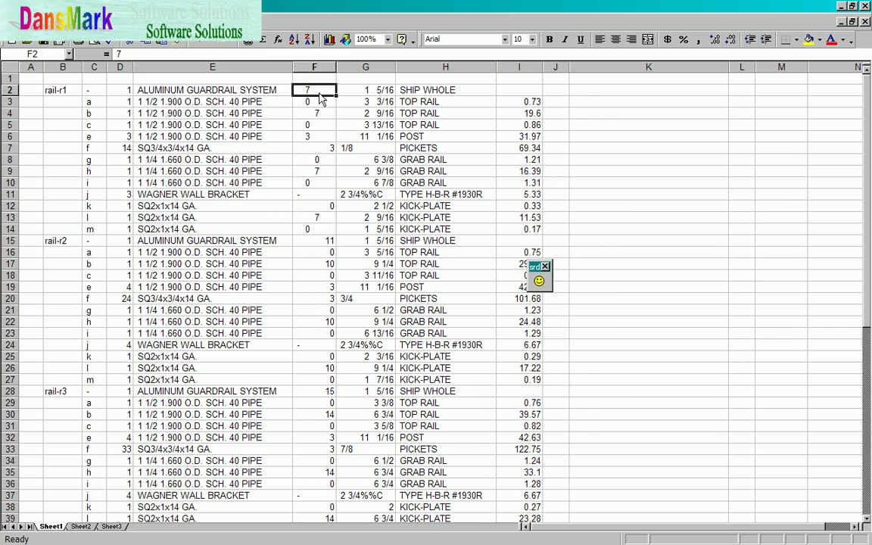
pyautogui.moveTo(316, 91); pyautogui.dragTo(327, 226)
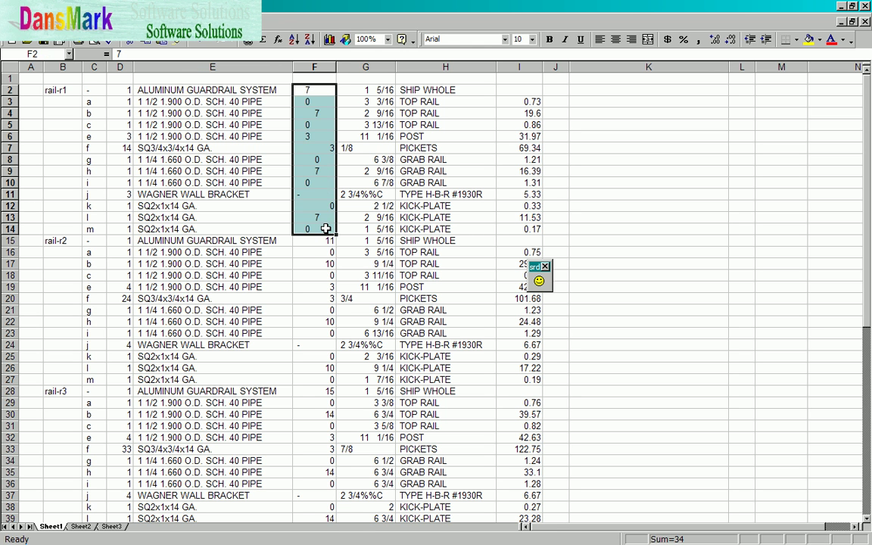
pyautogui.click(364, 89)
pyautogui.moveTo(364, 89); pyautogui.dragTo(368, 230)
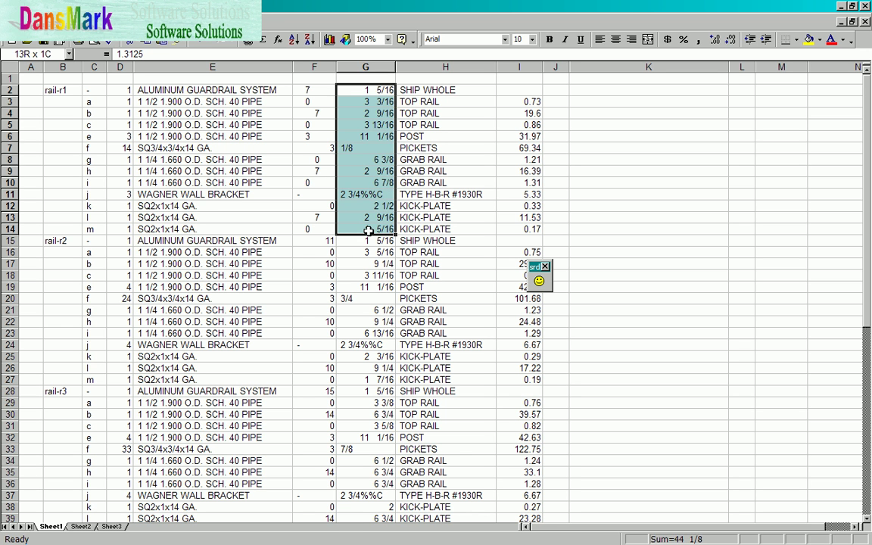
# Step: Highlight rail-r1's remarks in column H and its weights in column I to review them
pyautogui.click(431, 90)
pyautogui.moveTo(432, 90); pyautogui.dragTo(441, 223)
pyautogui.click(521, 80)
pyautogui.moveTo(524, 90); pyautogui.dragTo(535, 236)
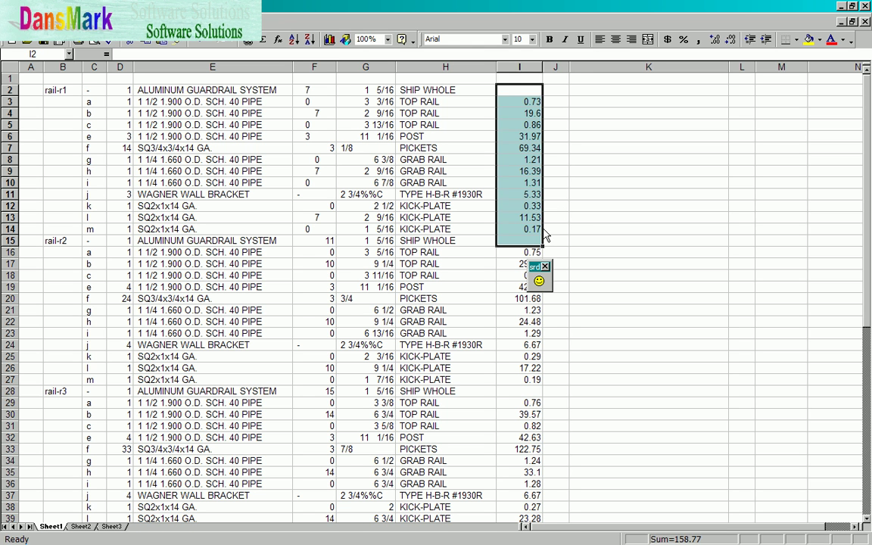
pyautogui.click(550, 103)
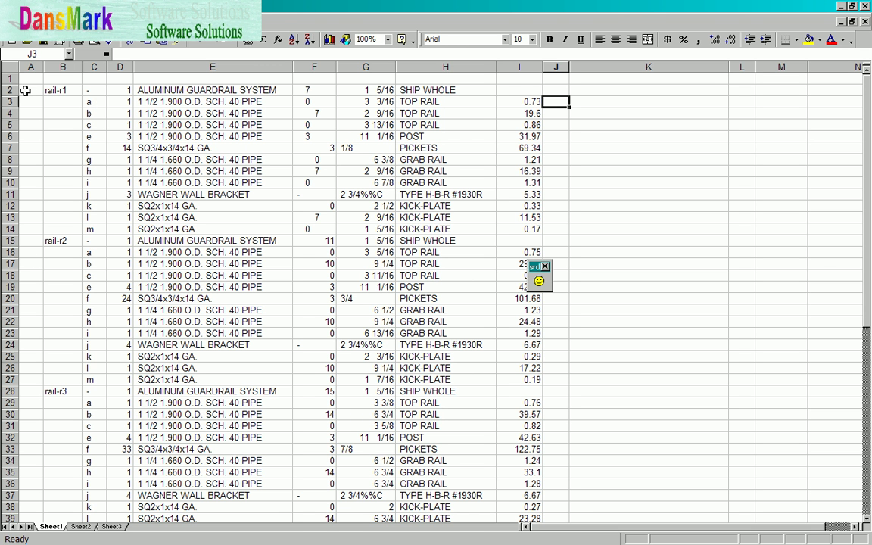
# Step: Check the weight cells I2, I15 and I28 on the guardrail system rows of rail-r1, rail-r2 and rail-r3
pyautogui.click(519, 90)
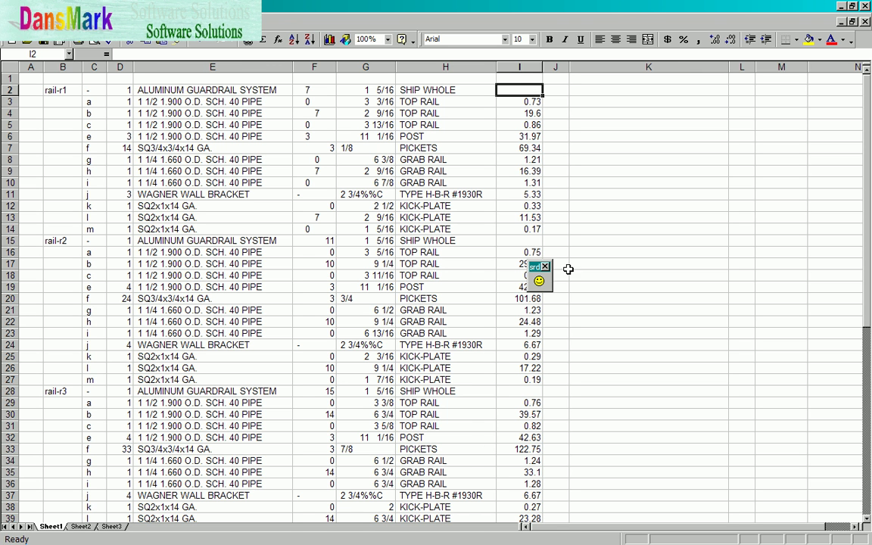
pyautogui.click(525, 241)
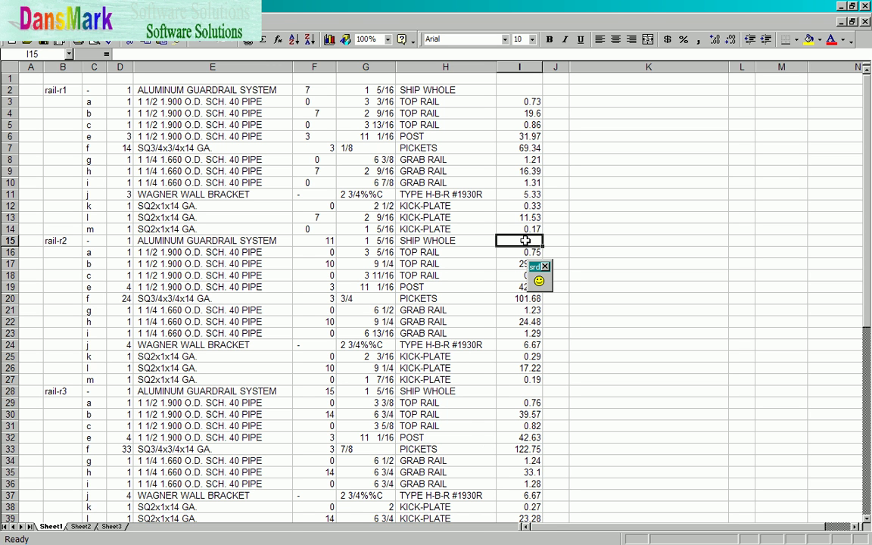
pyautogui.click(519, 90)
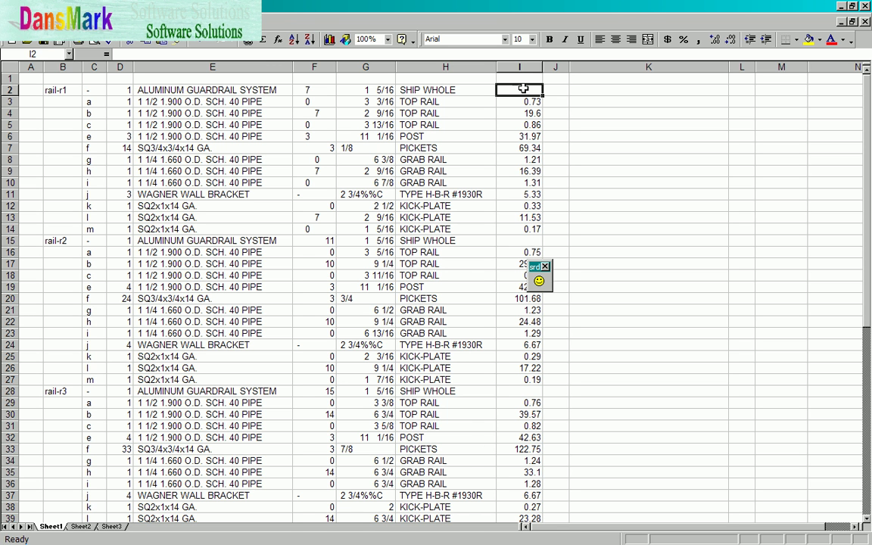
pyautogui.click(520, 241)
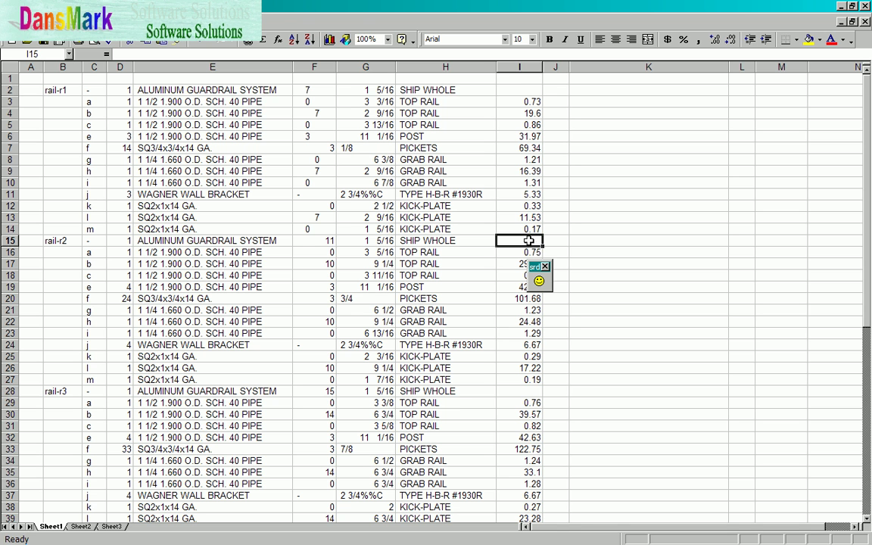
pyautogui.click(529, 390)
pyautogui.click(515, 90)
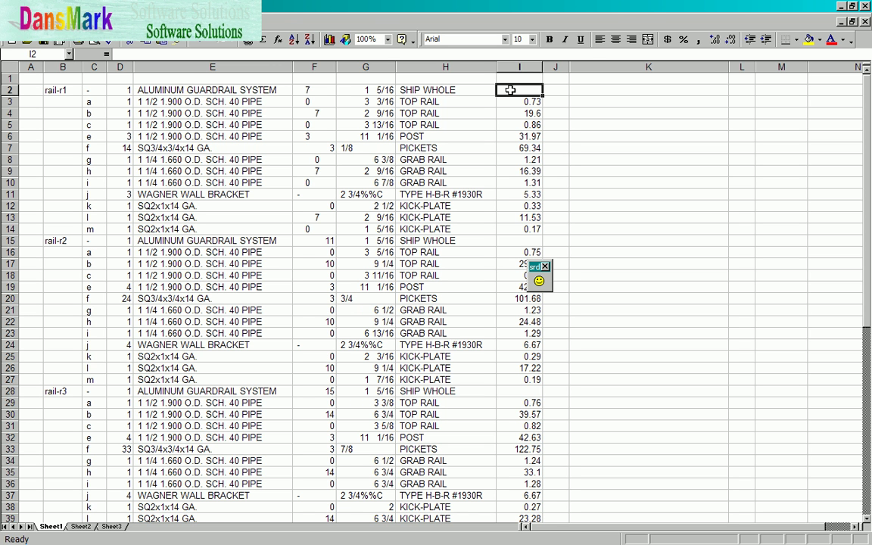
pyautogui.click(525, 242)
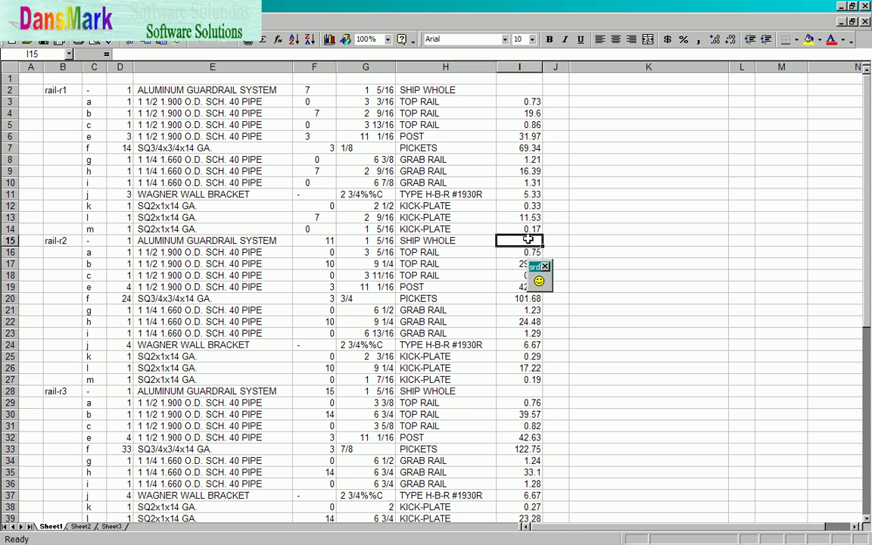
pyautogui.click(532, 391)
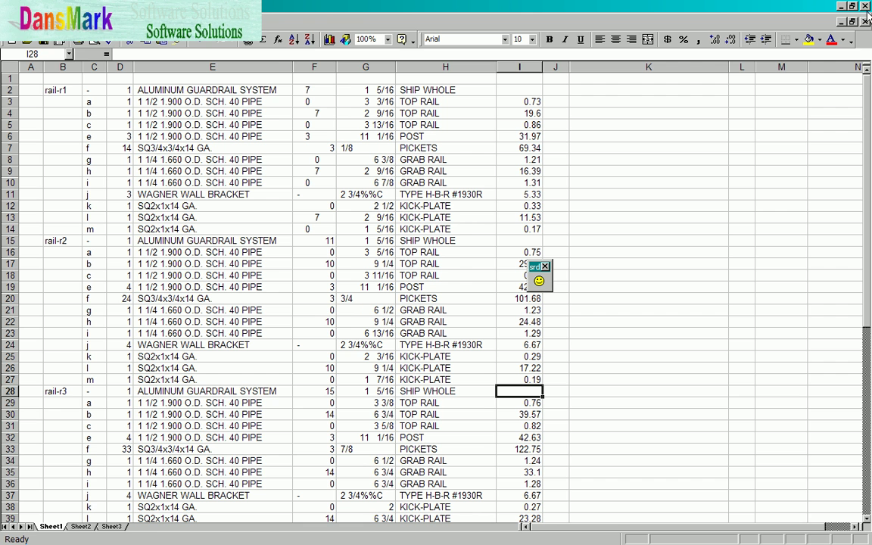
# Step: Close Excel without saving srdbom2.xls and bring up the rail-r1 sheet in AutoCAD
pyautogui.hotkey('alt', 'F4')
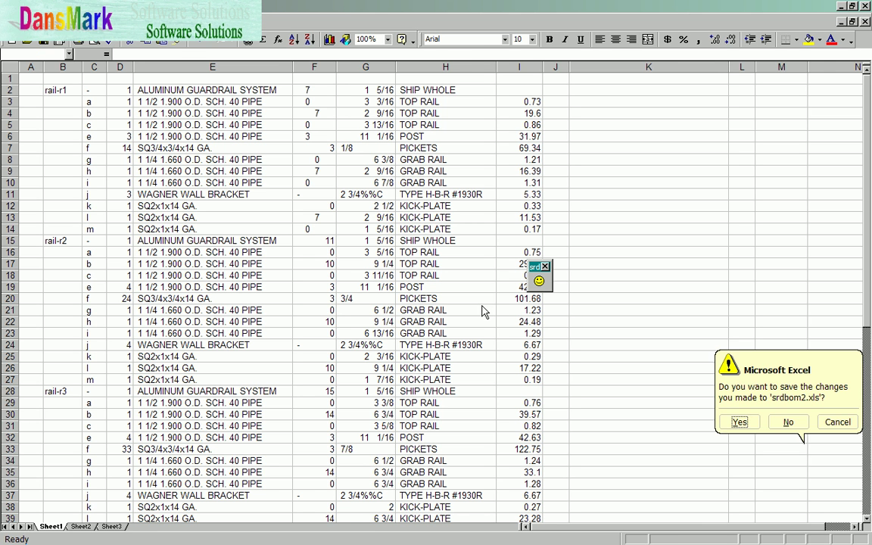
pyautogui.click(788, 422)
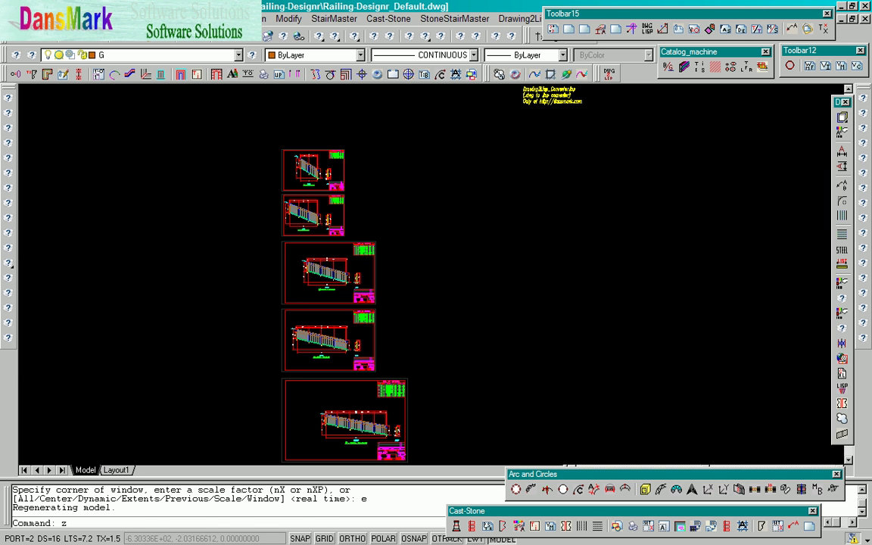
pyautogui.write('z')
pyautogui.press('Return')
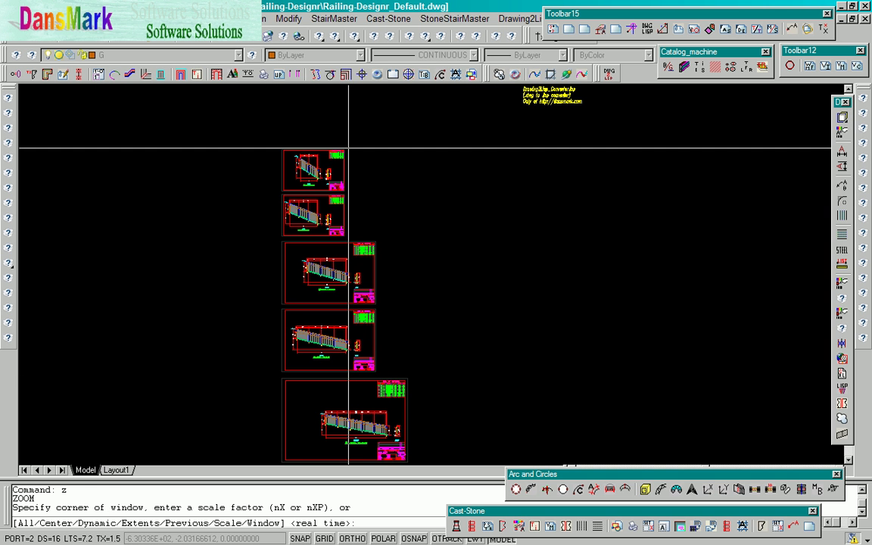
pyautogui.click(348, 148)
pyautogui.click(282, 202)
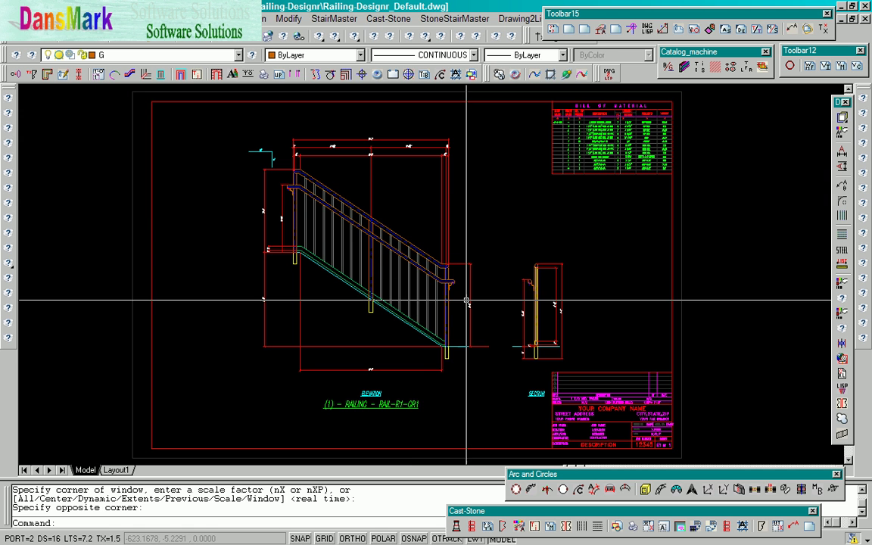
# Step: Examine the run dimension below the rail-r1 elevation and the rise dimension beside it
pyautogui.press('Return')
pyautogui.click(426, 324)
pyautogui.click(317, 375)
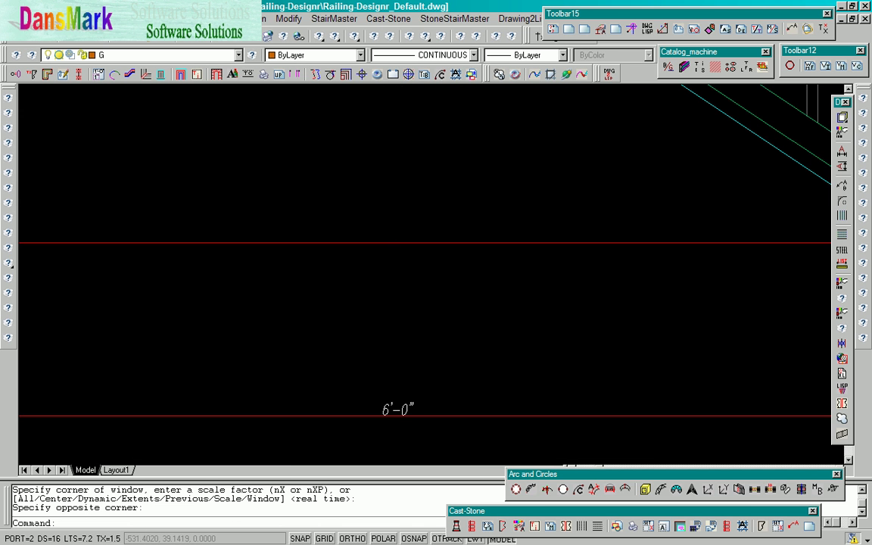
pyautogui.scroll(-10, 409, 376)
pyautogui.click(267, 242)
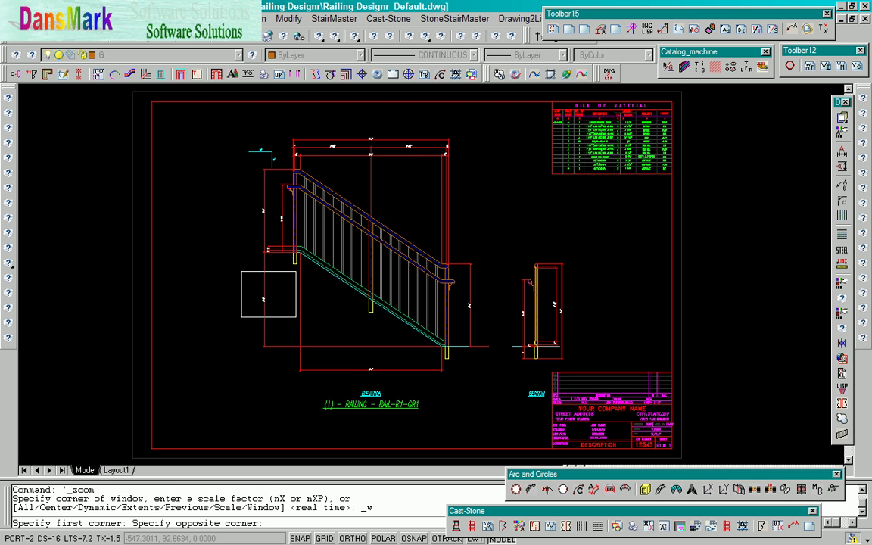
pyautogui.click(217, 284)
pyautogui.press('z')
pyautogui.press('Return')
pyautogui.press('p')
pyautogui.press('Return')
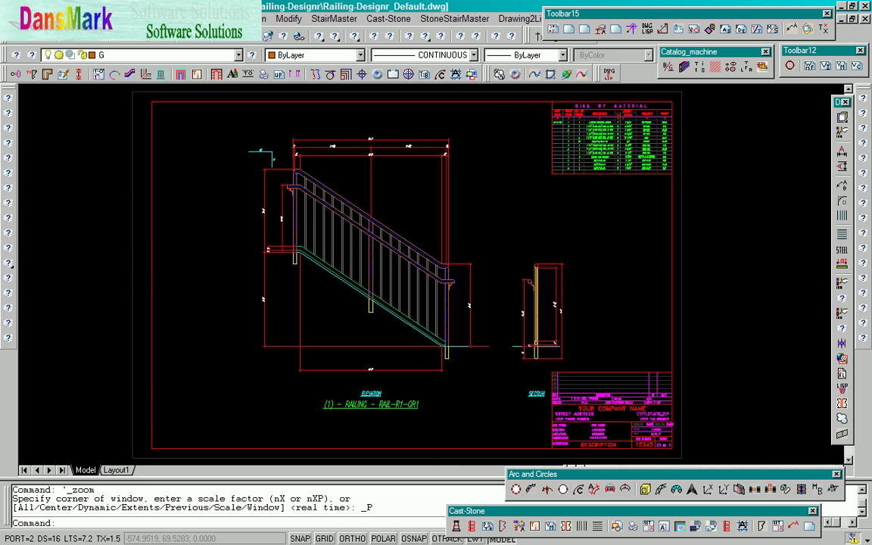
# Step: Examine the bill of material table on the rail-r1 sheet, and return to the full sheet
pyautogui.write('z')
pyautogui.press('Return')
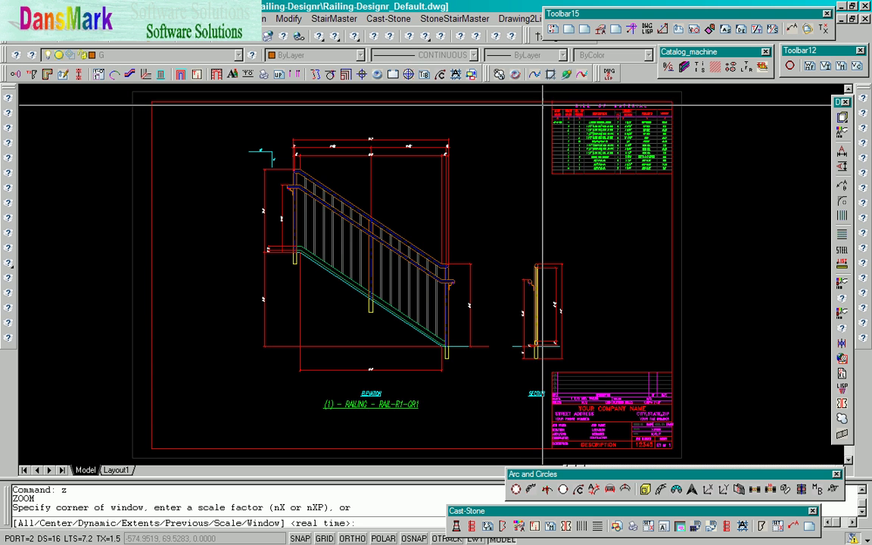
pyautogui.click(542, 97)
pyautogui.click(679, 179)
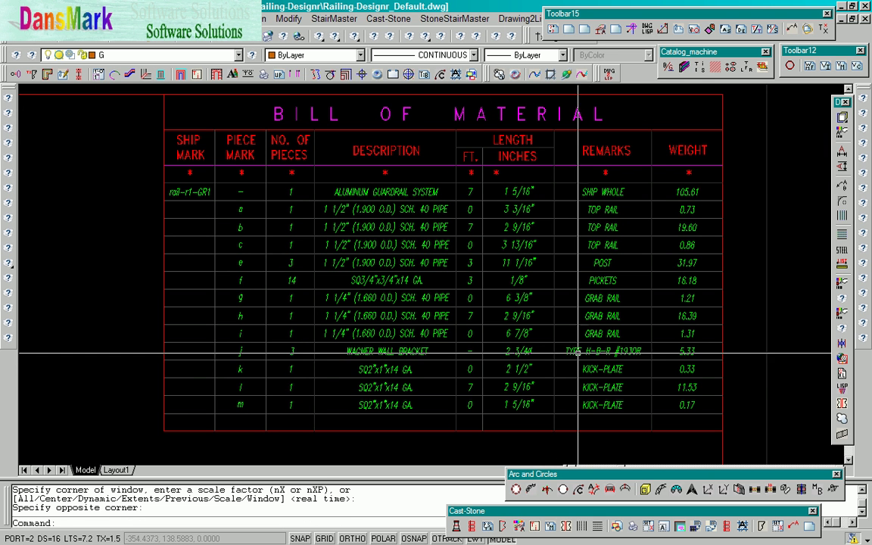
pyautogui.press('Escape')
pyautogui.press('Escape')
pyautogui.press('Escape')
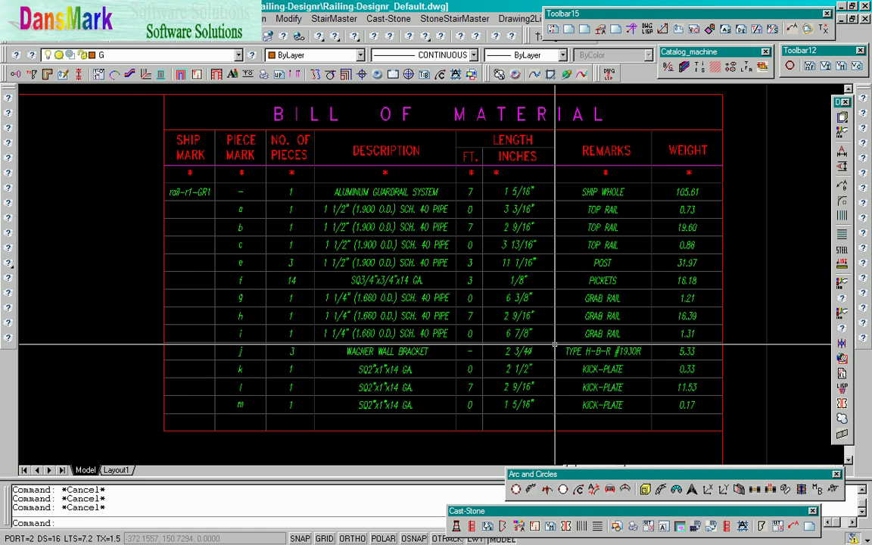
pyautogui.hotkey('ctrl', 'shift', 'p')
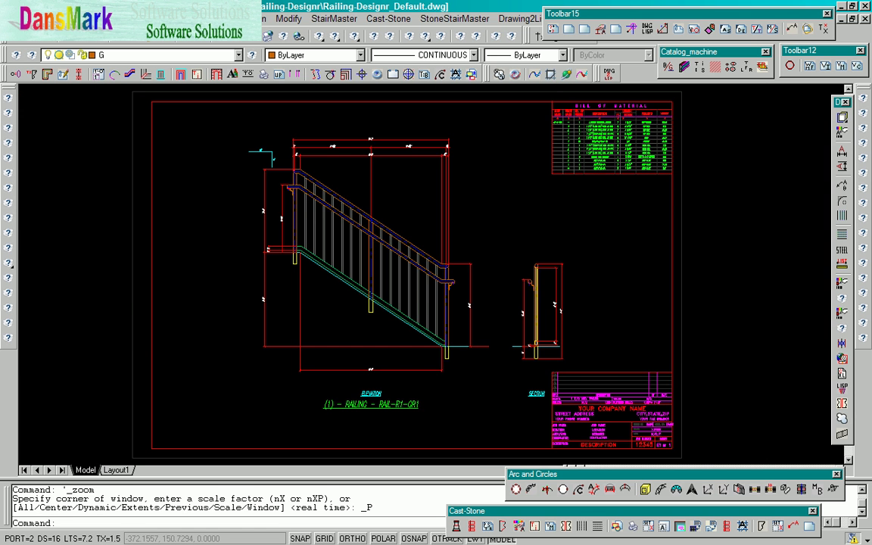
pyautogui.hotkey('ctrl', 'shift', 'w')
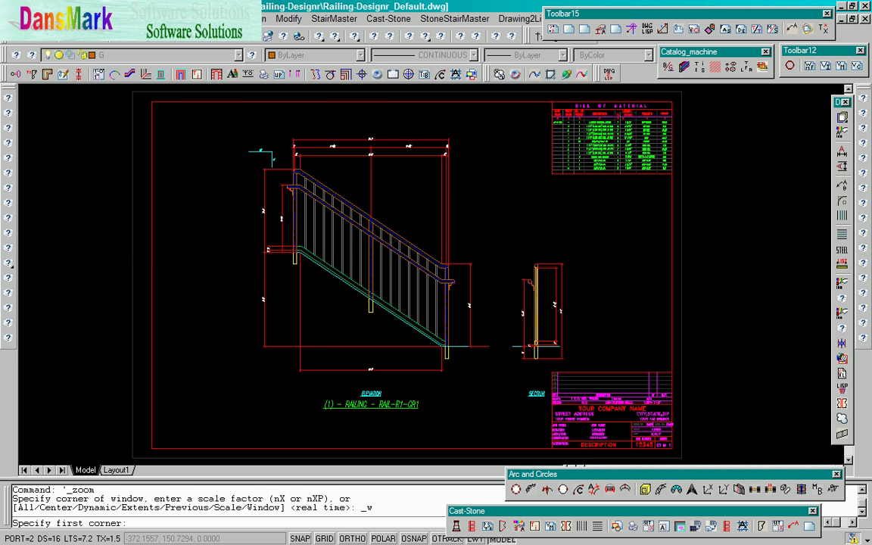
pyautogui.press('Escape')
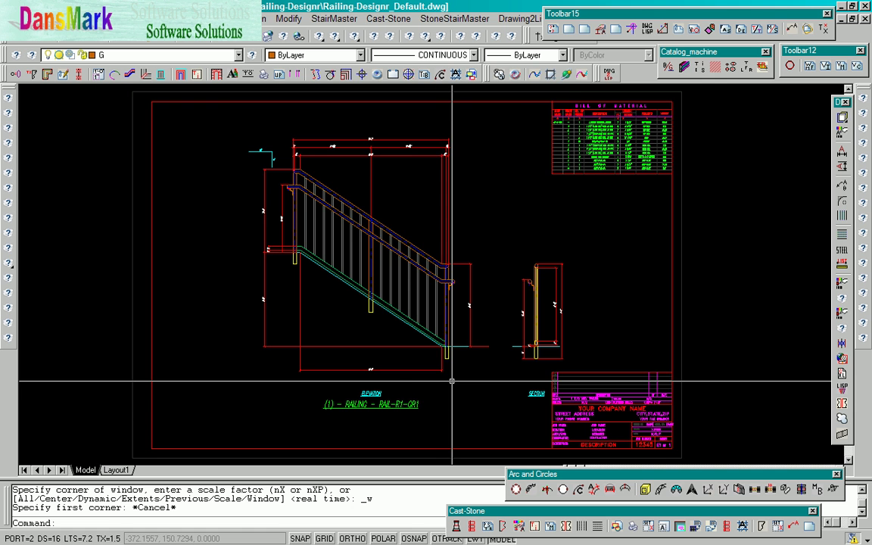
# Step: Return to the overview of all five sheets and bring up rail-r5's elevation and section
pyautogui.press('z')
pyautogui.press('Return')
pyautogui.press('p')
pyautogui.press('Return')
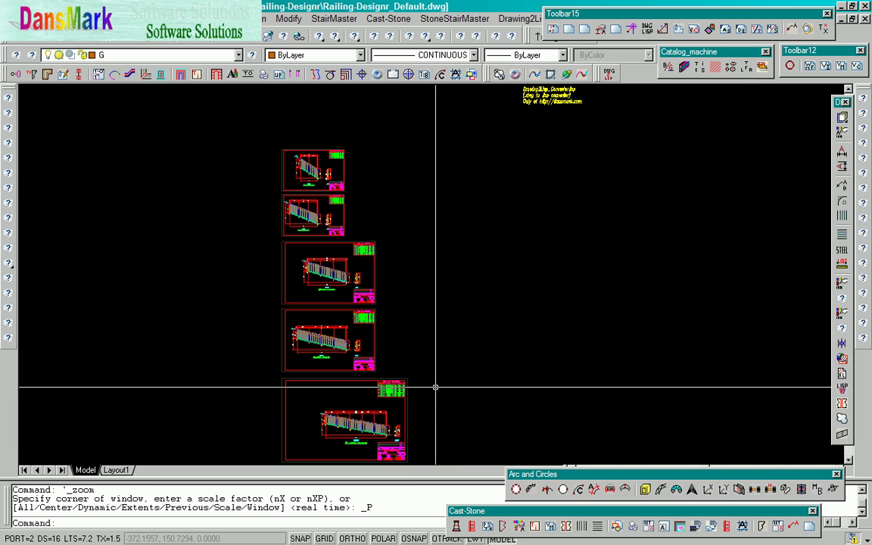
pyautogui.write('z')
pyautogui.press('Return')
pyautogui.click(413, 407)
pyautogui.click(306, 446)
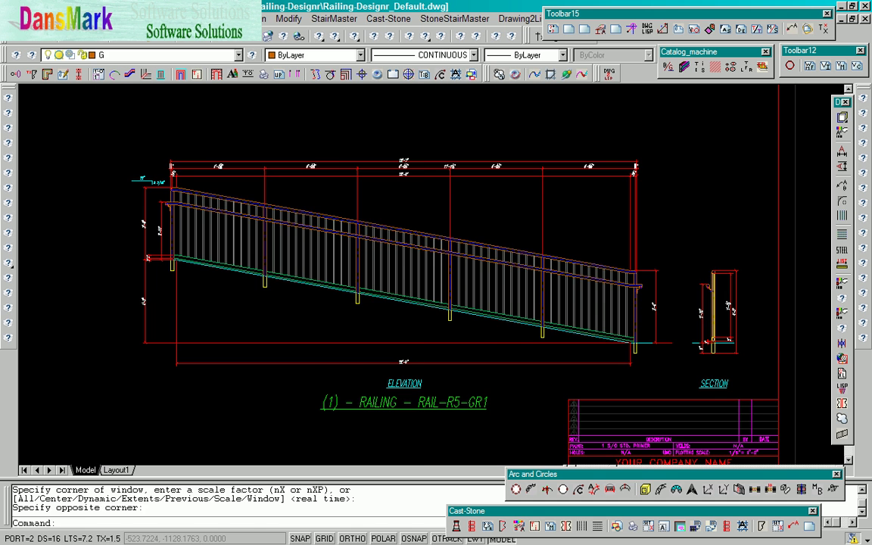
# Step: Examine rail-r5's slope symbol, the run dimension below the elevation and the rise dimension beside it
pyautogui.click(415, 36)
pyautogui.click(108, 145)
pyautogui.click(168, 178)
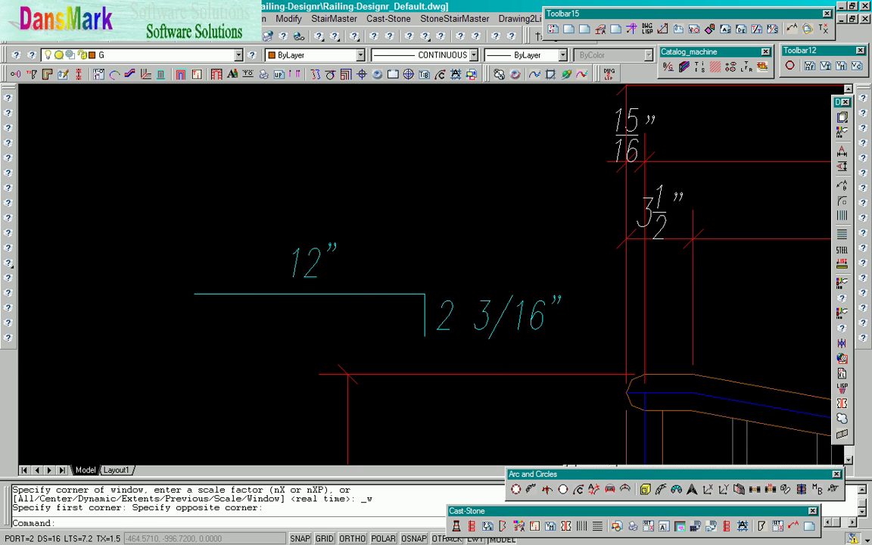
pyautogui.click(440, 74)
pyautogui.click(424, 74)
pyautogui.click(386, 346)
pyautogui.click(421, 376)
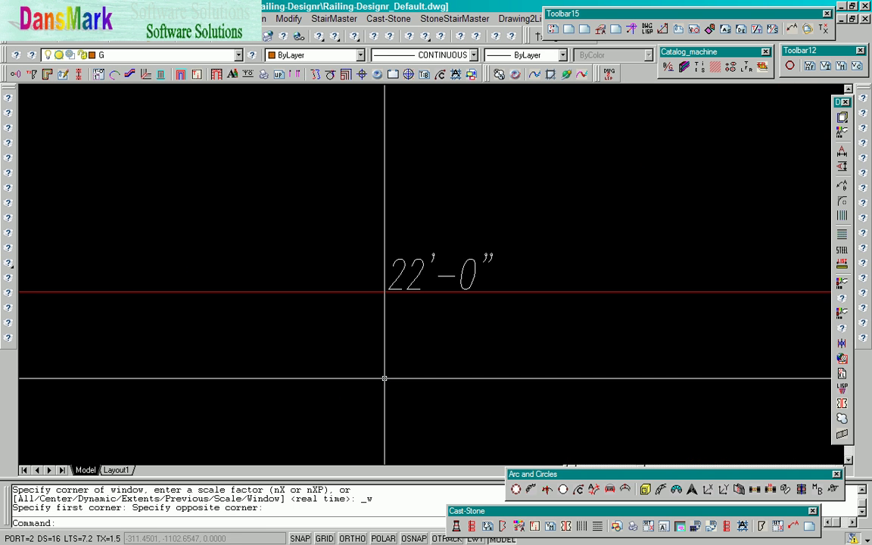
pyautogui.click(440, 73)
pyautogui.click(424, 73)
pyautogui.click(111, 283)
pyautogui.click(182, 324)
pyautogui.click(439, 73)
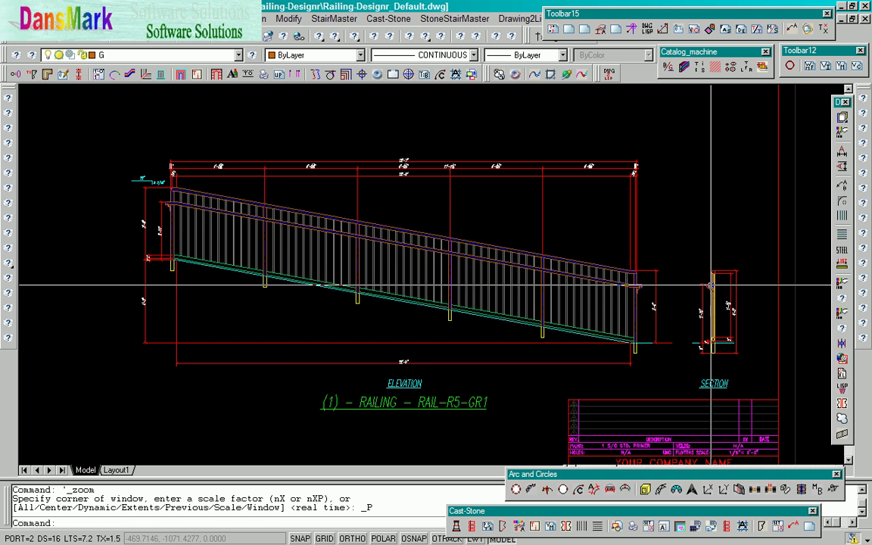
# Step: Examine rail-r5's post section with the model regenerated, and return to the overview of all five sheets
pyautogui.click(424, 73)
pyautogui.click(750, 368)
pyautogui.click(672, 268)
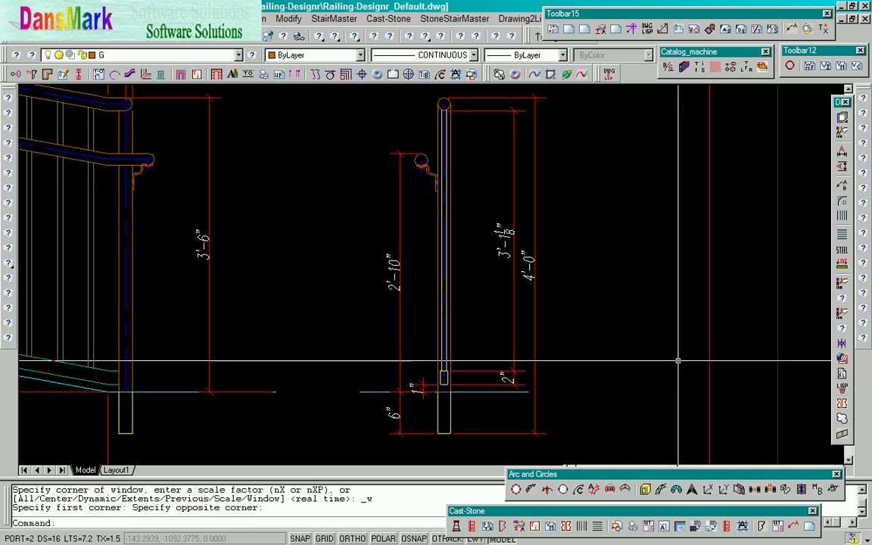
pyautogui.write('regen')
pyautogui.press('Return')
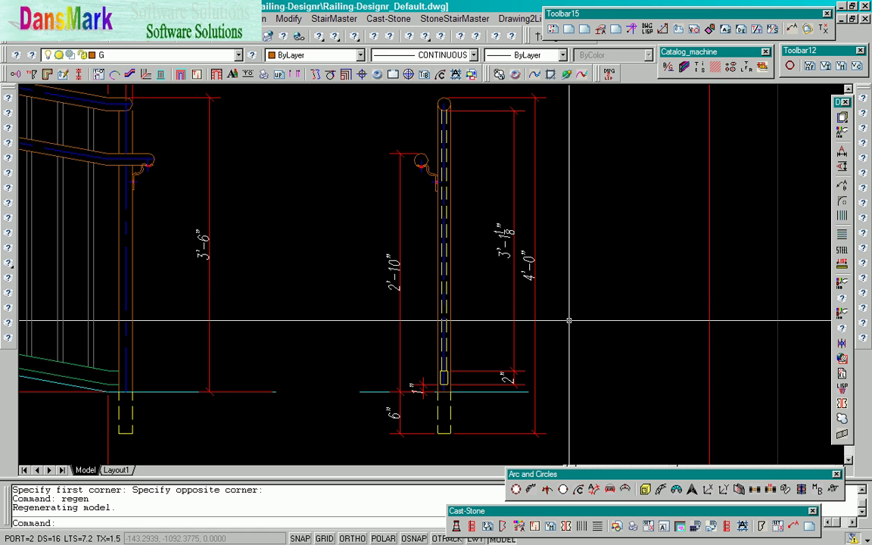
pyautogui.hotkey('ctrl', 'z')
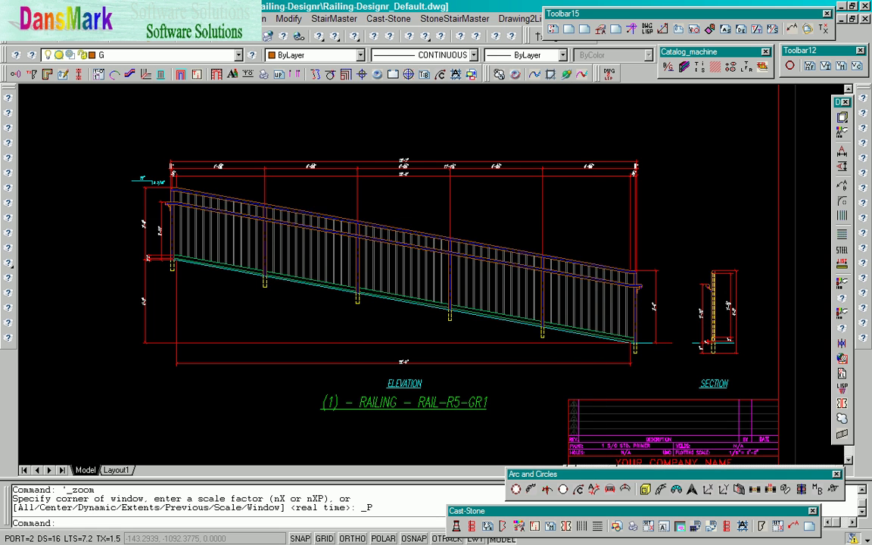
pyautogui.hotkey('ctrl', 'z')
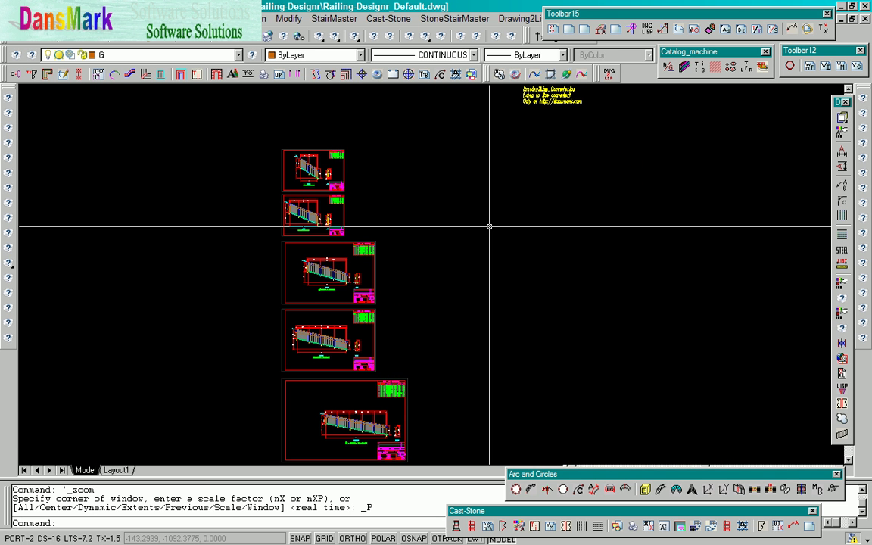